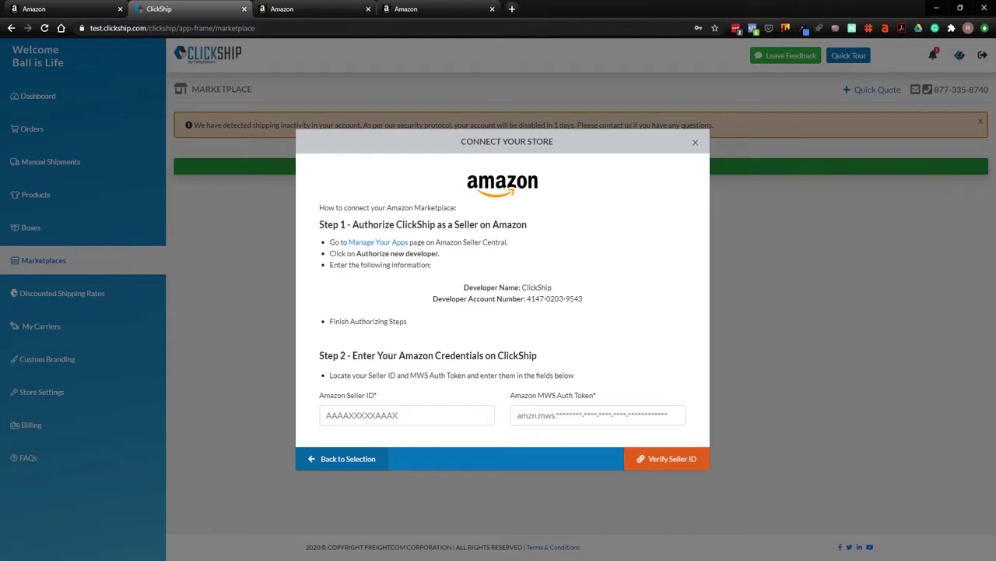
Start adding an Amazon marketplace in ClickShip, and open the new developer authorization form in Amazon Seller Central.
left_click(695, 142)
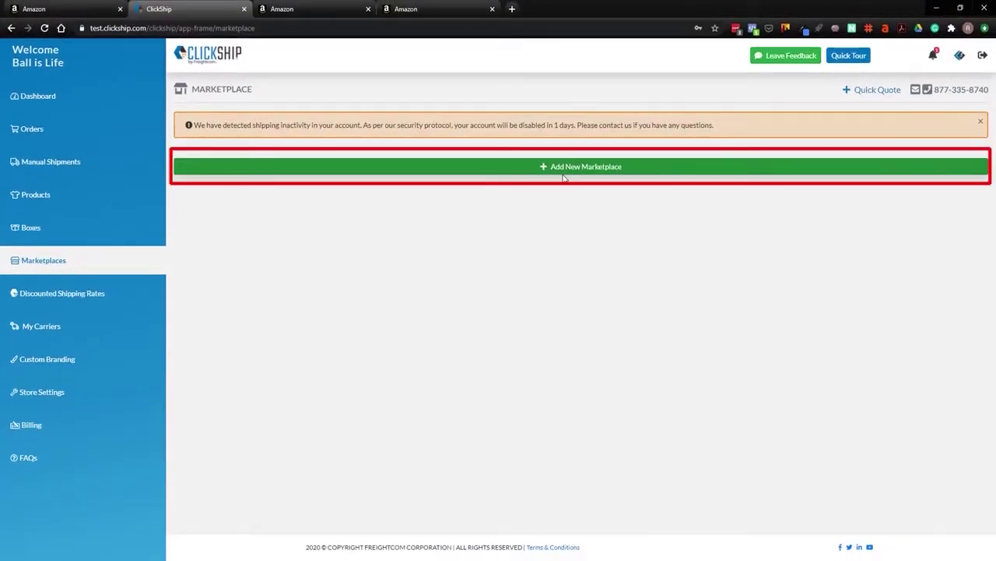
left_click(585, 177)
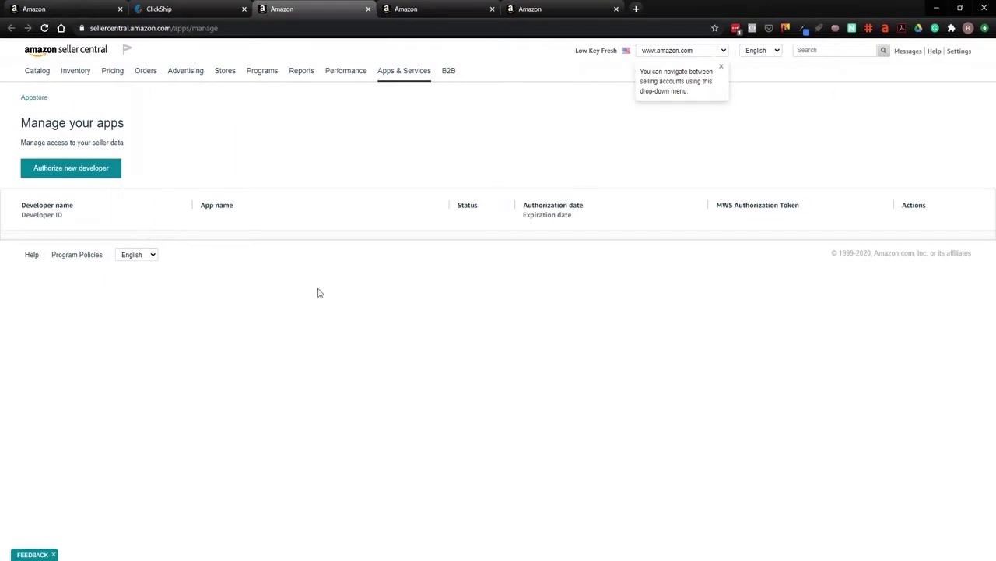
left_click(180, 10)
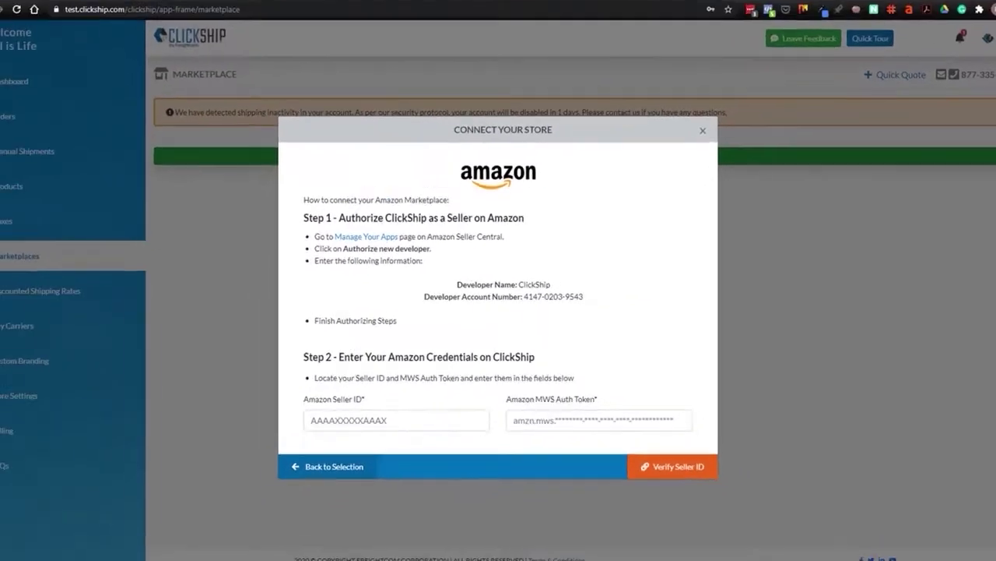
left_click(334, 11)
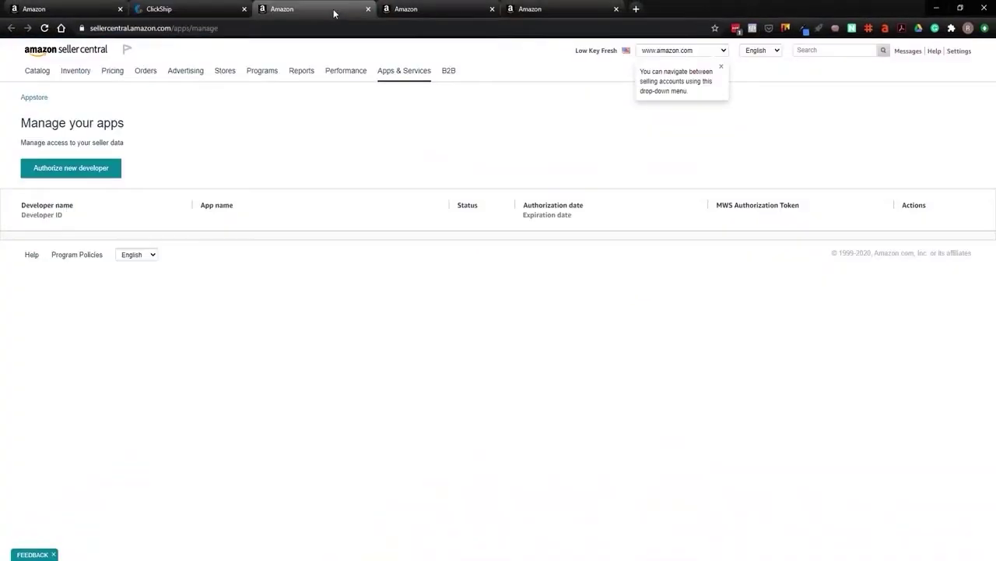
left_click(57, 173)
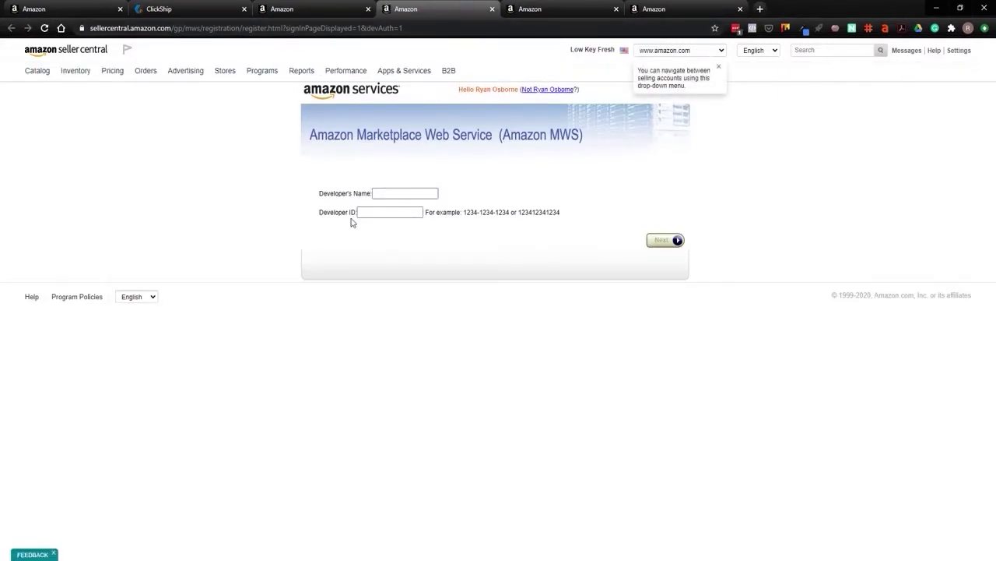
Copy the developer name ClickShip from ClickShip's connection instructions into the Developer's Name field of Amazon's authorization form.
left_click(207, 10)
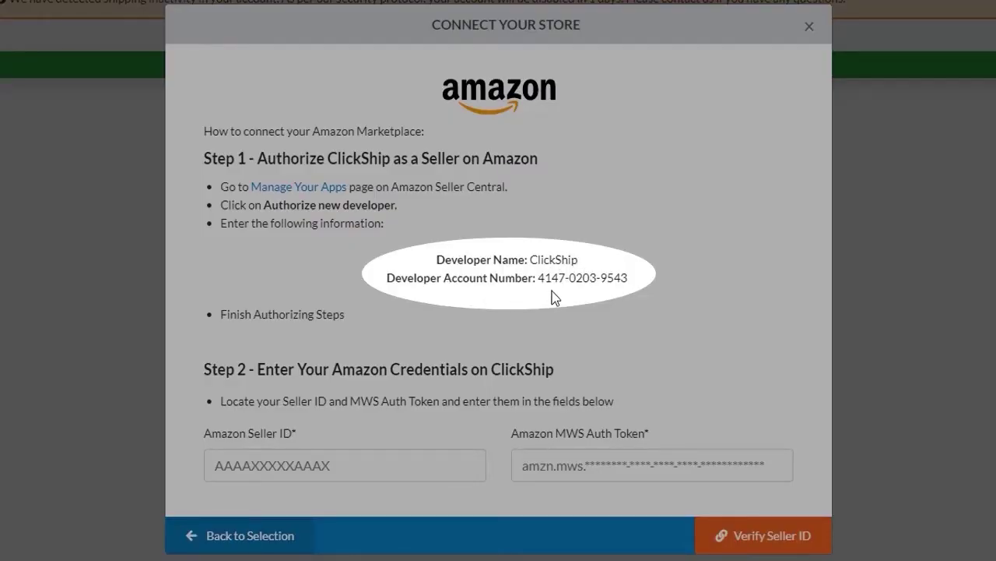
left_click_drag(581, 264, 532, 263)
right_click(539, 264)
left_click(551, 276)
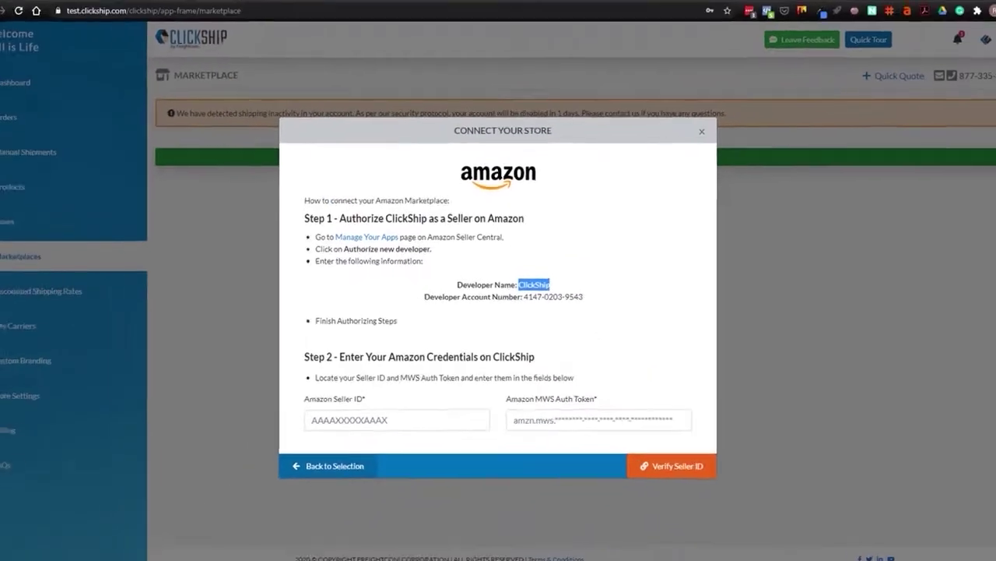
left_click(409, 8)
right_click(392, 193)
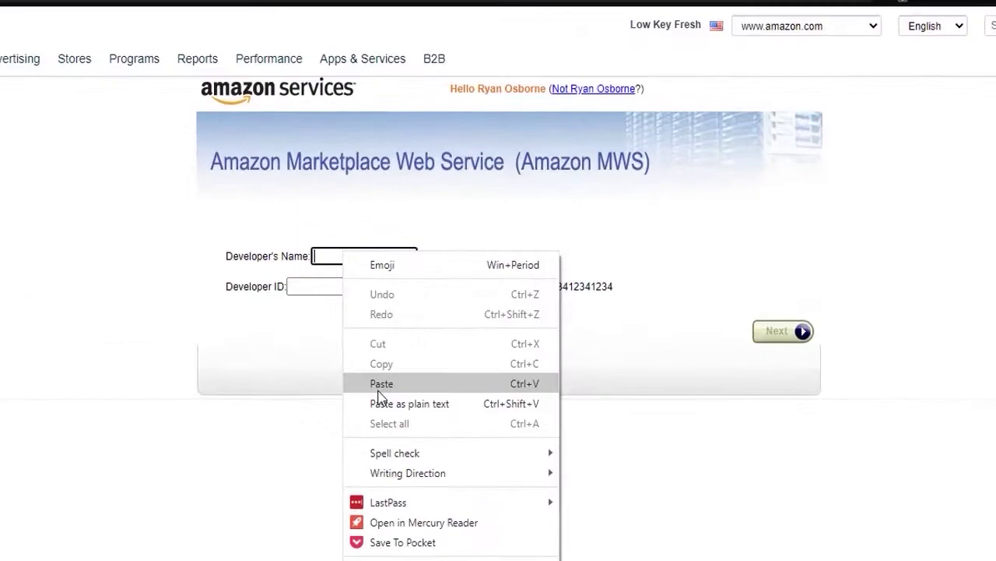
left_click(416, 279)
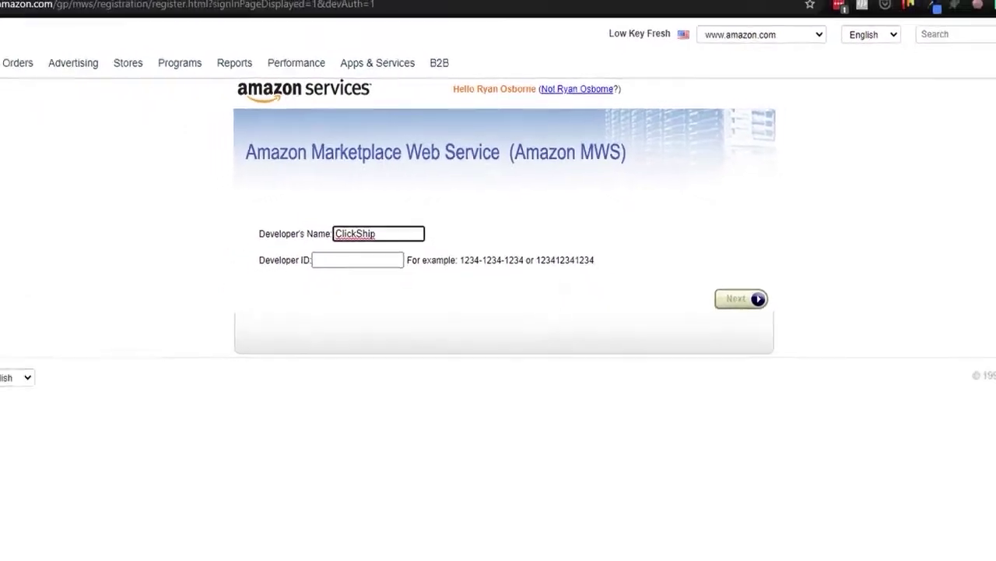
Copy the developer account number from ClickShip's connection instructions into the Developer ID field of Amazon's authorization form.
left_click(178, 9)
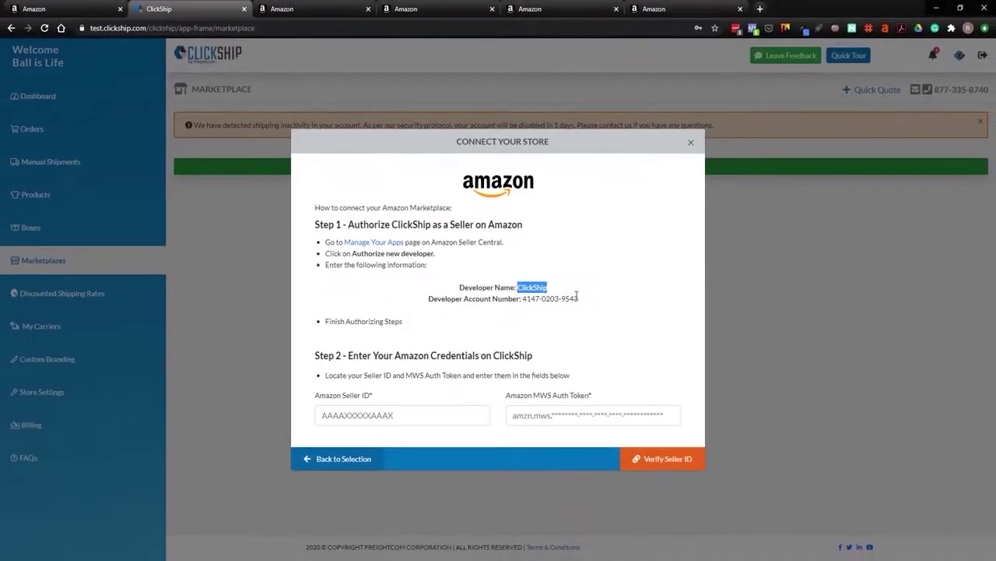
left_click_drag(586, 299, 492, 299)
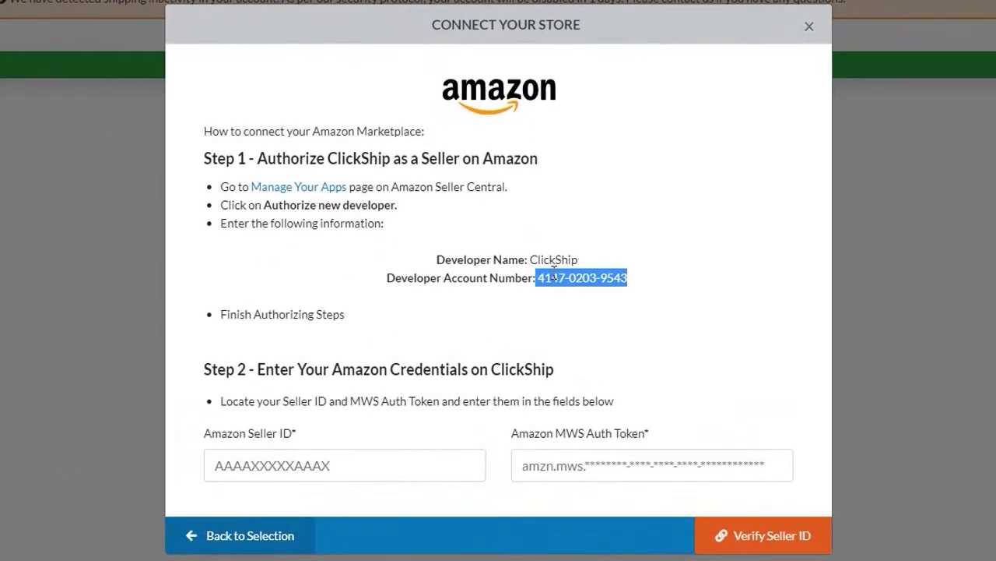
right_click(545, 280)
left_click(567, 289)
left_click(421, 9)
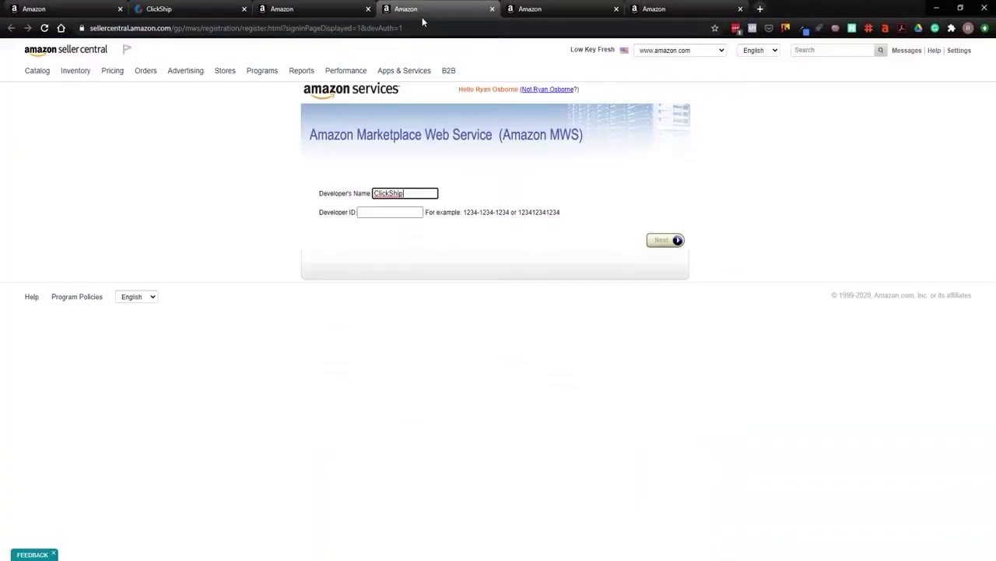
left_click(393, 213)
right_click(395, 214)
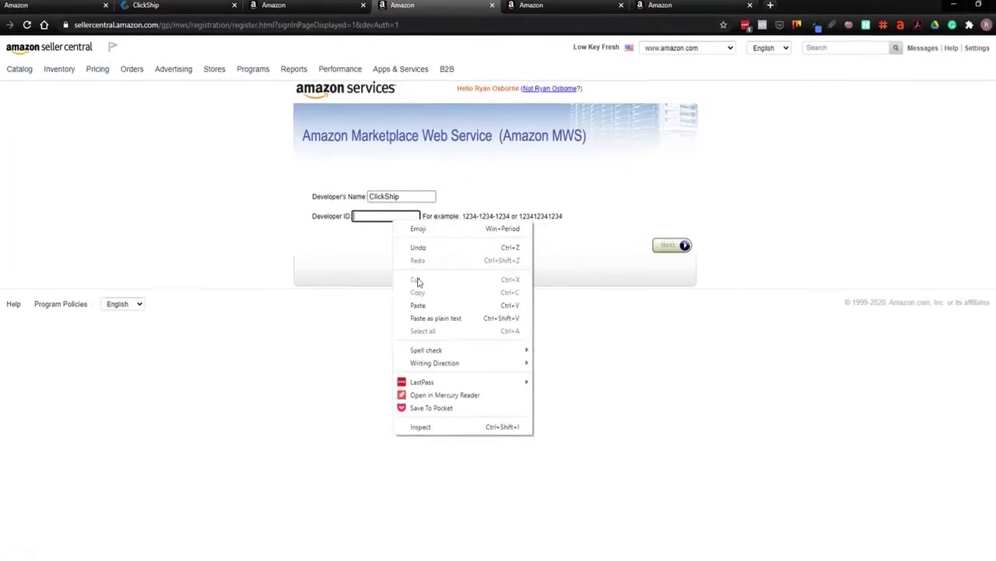
left_click(432, 304)
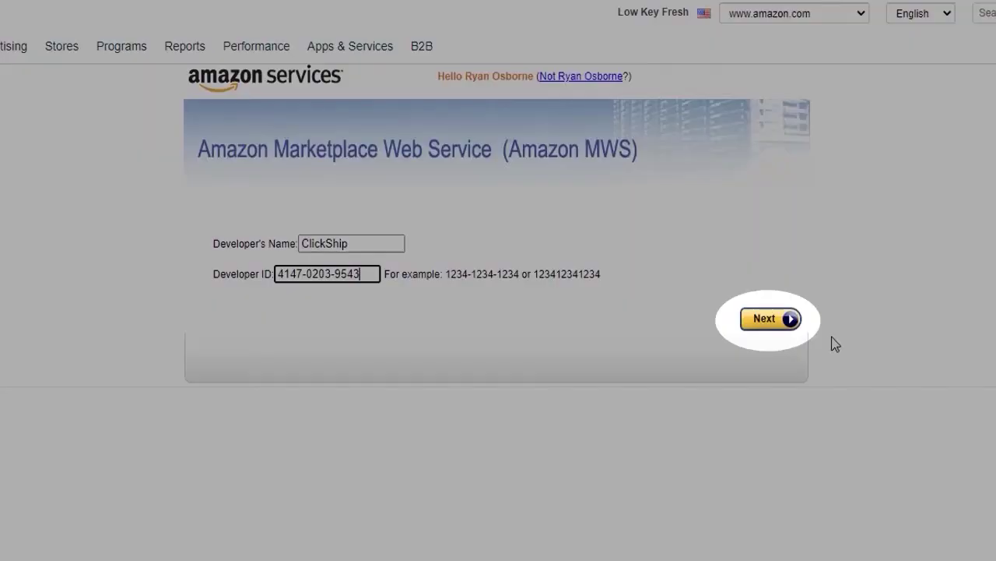
Submit the developer details, accept responsibility for ClickShip's actions and grant it access to the Amazon selling account.
left_click(792, 318)
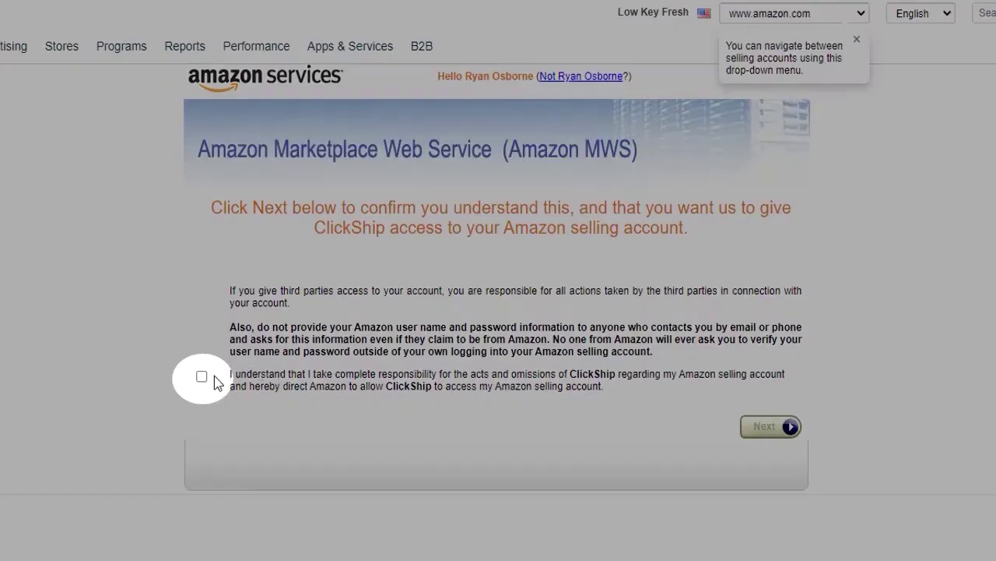
left_click(202, 377)
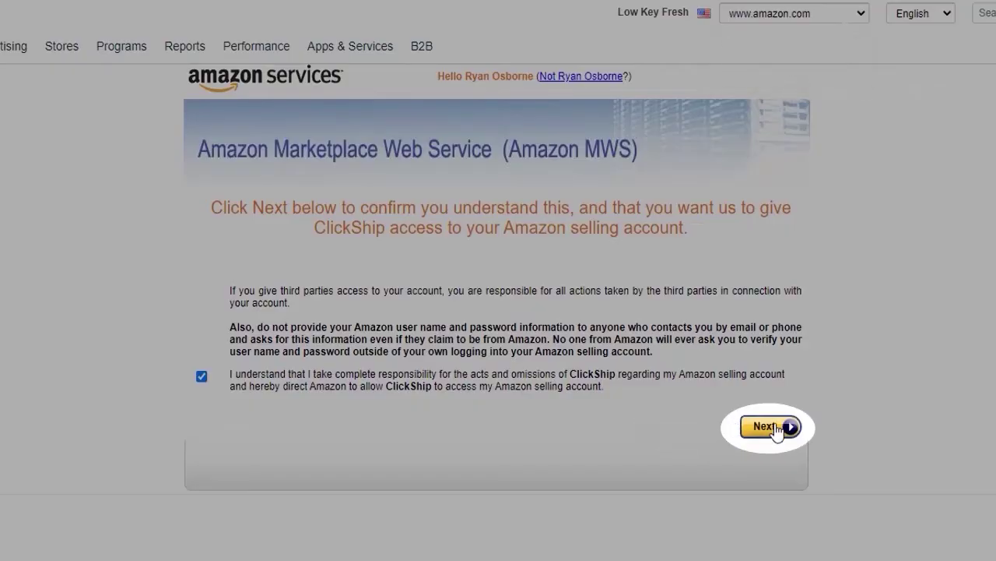
left_click(774, 429)
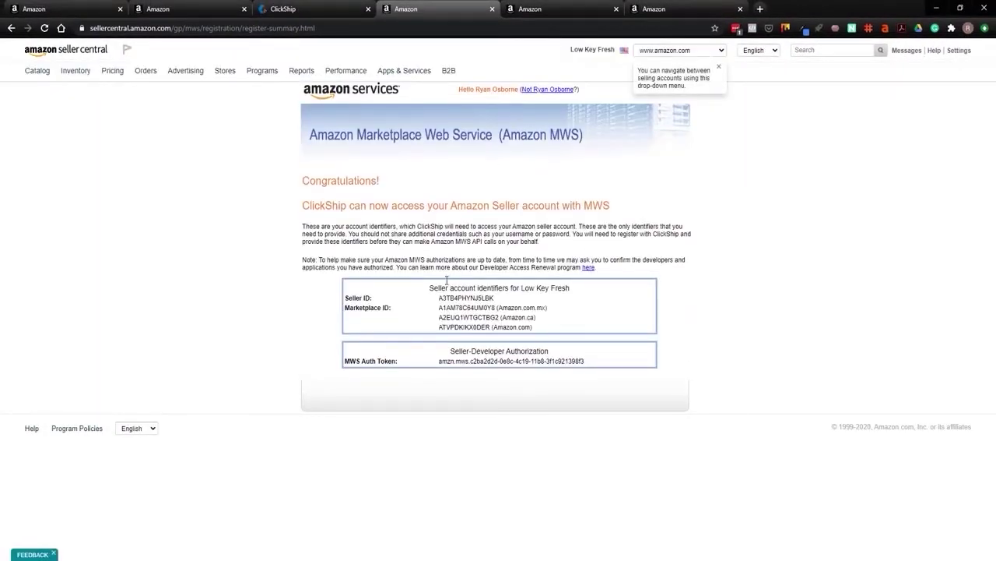
Copy the MWS Auth Token from Amazon's authorization summary into ClickShip's Amazon MWS Auth Token field.
left_click(300, 9)
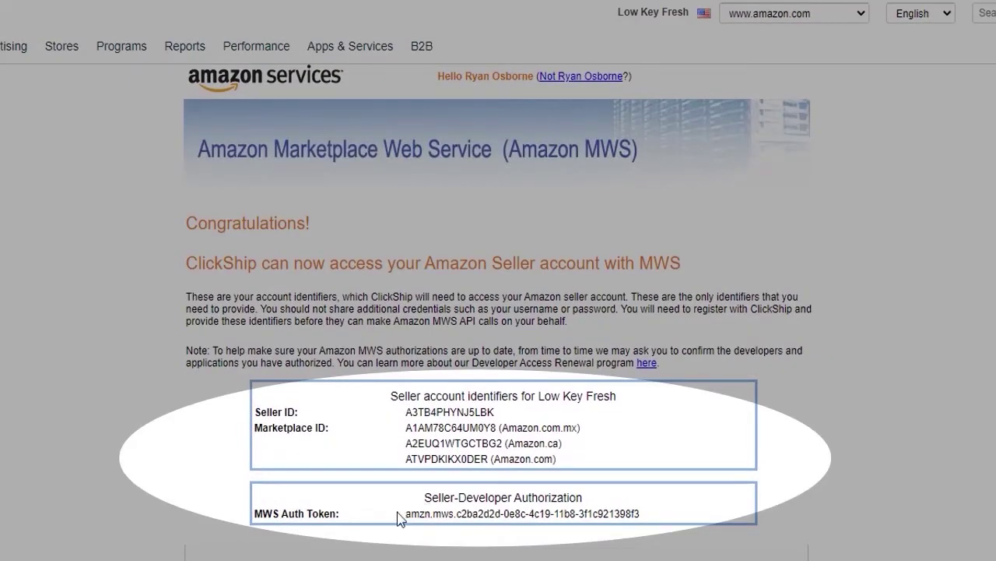
left_click_drag(404, 513, 642, 513)
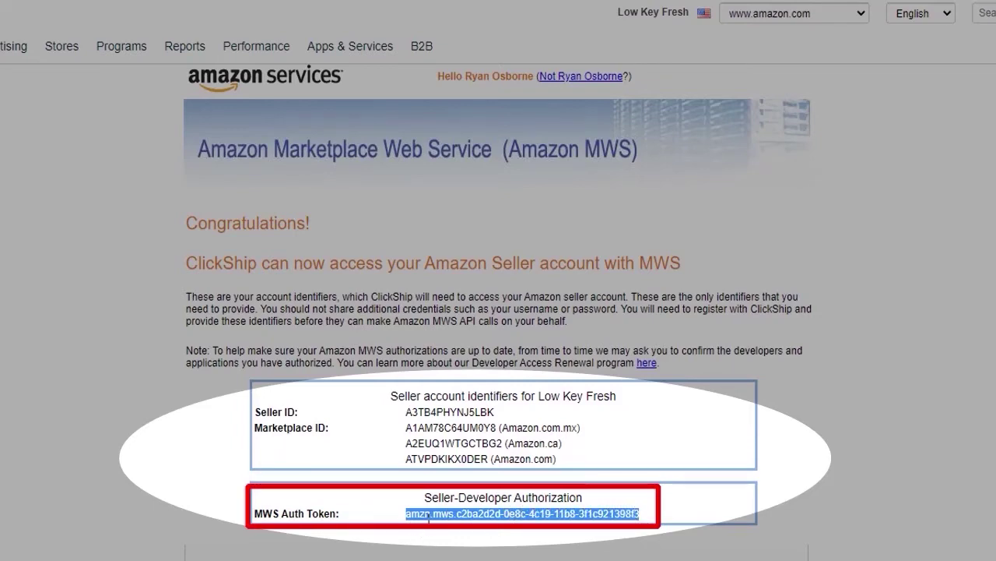
right_click(482, 517)
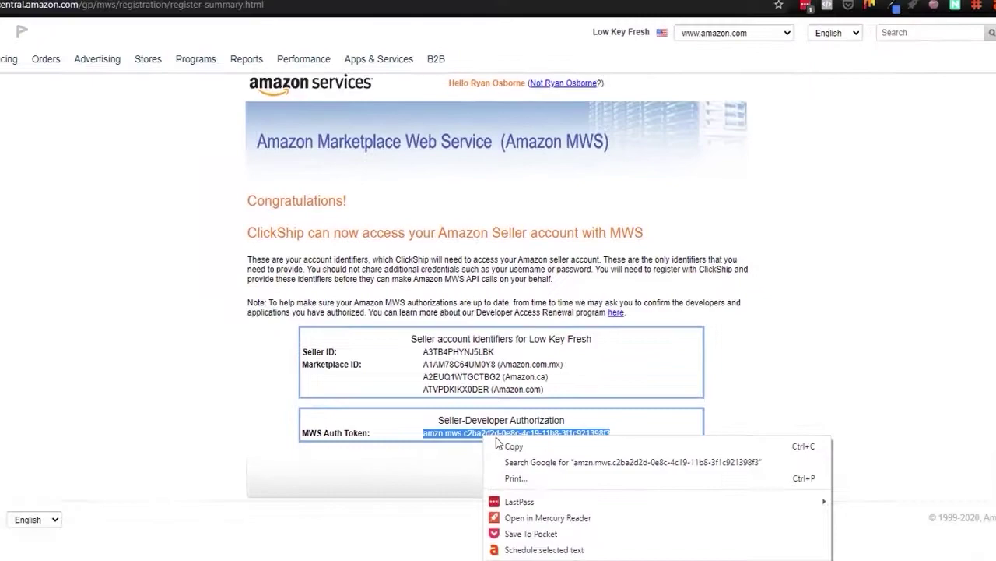
left_click(511, 528)
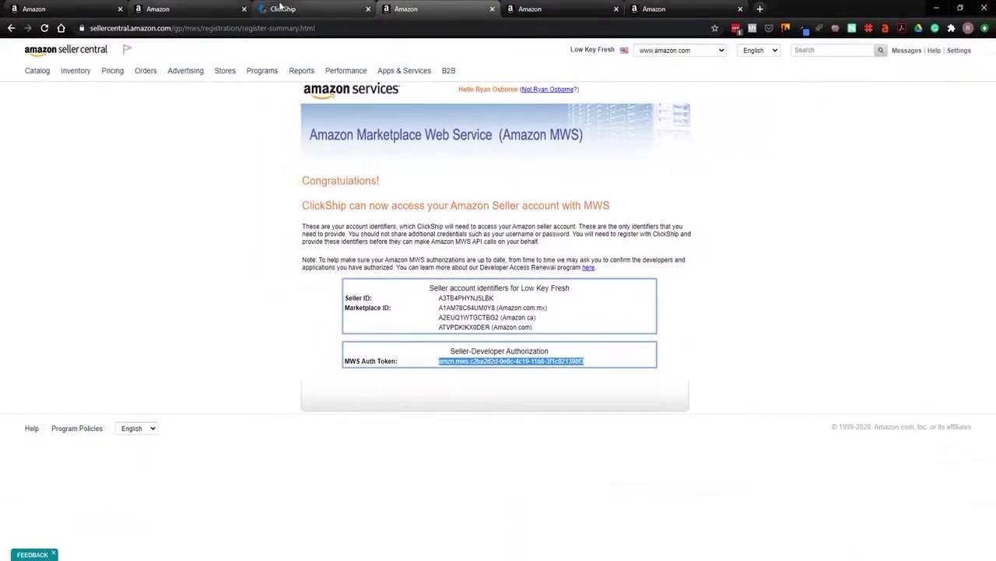
left_click(282, 8)
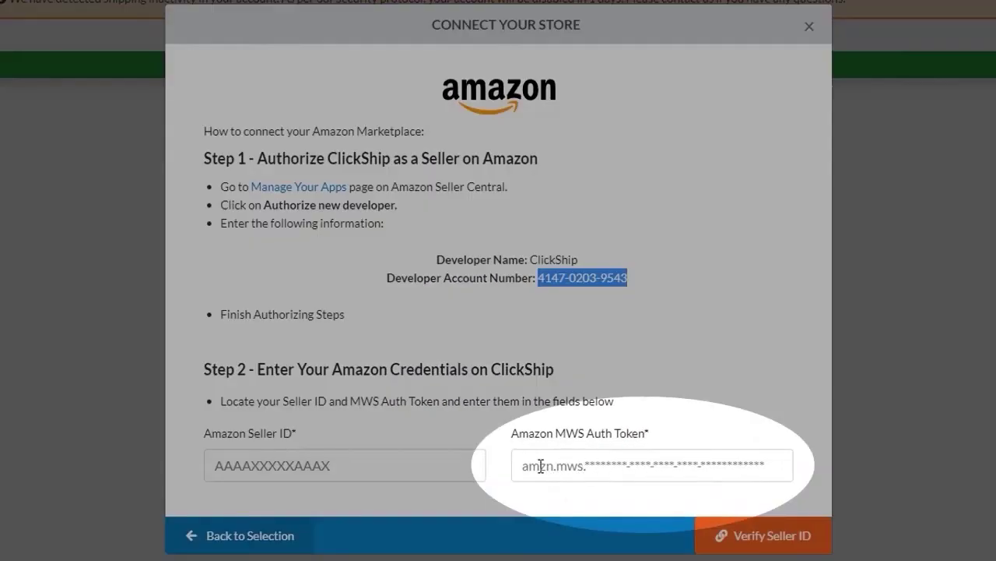
right_click(567, 464)
left_click(595, 280)
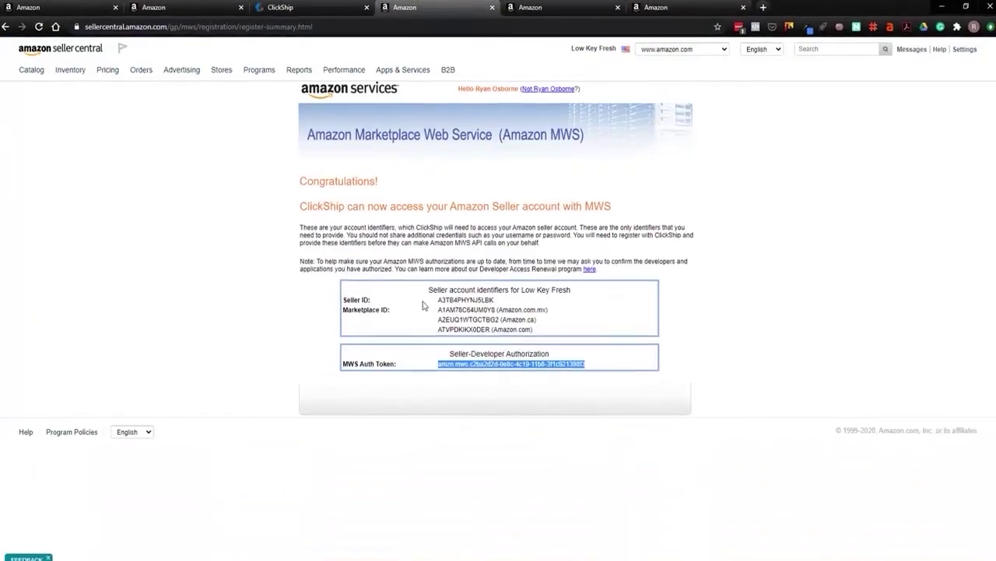
Copy the Seller ID from Amazon's authorization summary into ClickShip's Amazon Seller ID field.
left_click_drag(439, 297, 495, 299)
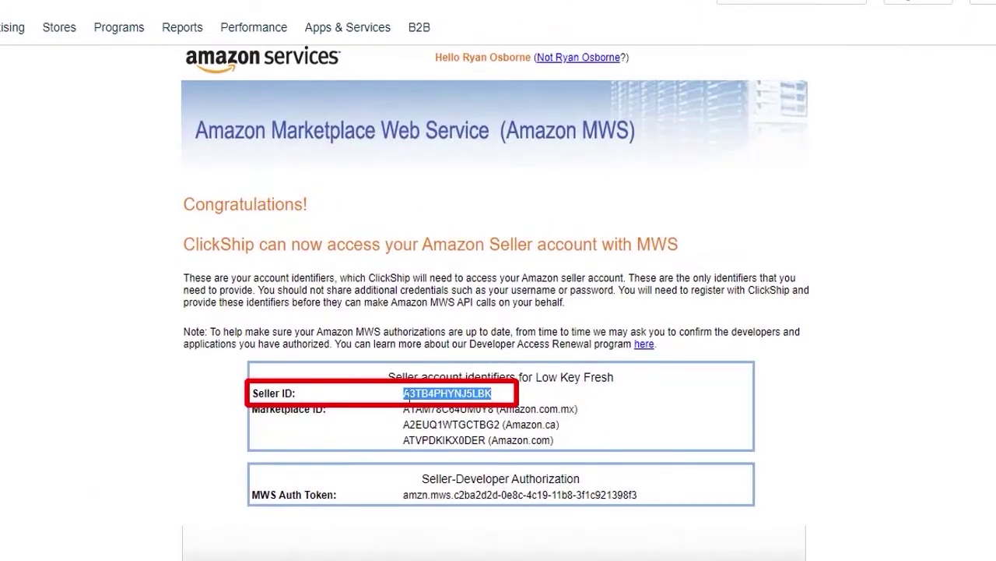
right_click(442, 389)
left_click(477, 405)
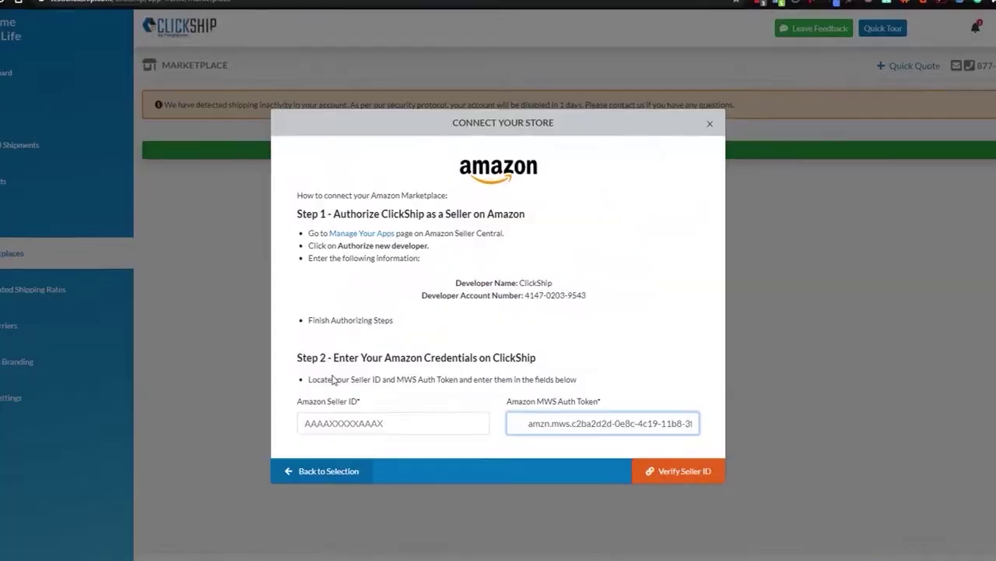
right_click(327, 423)
left_click(321, 267)
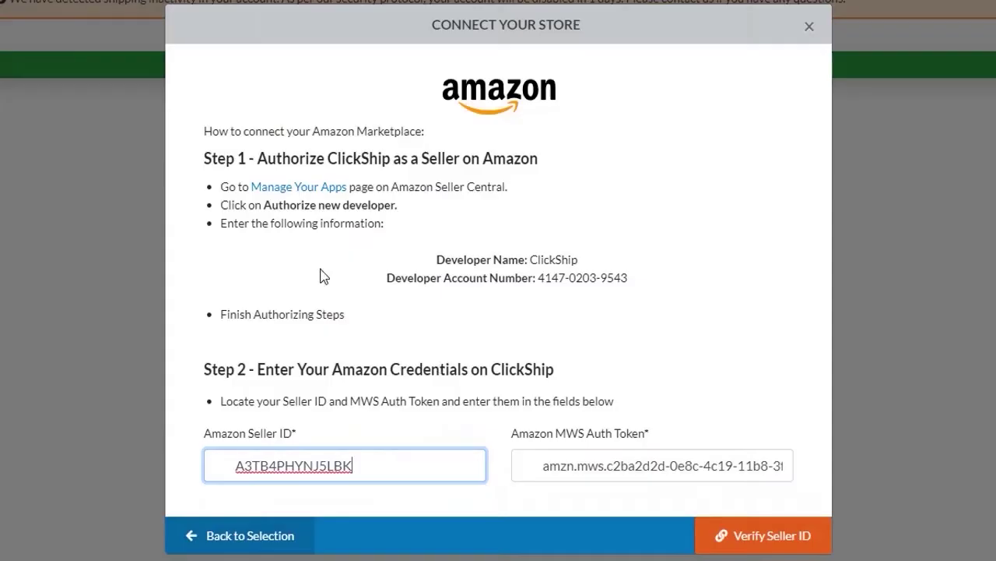
Remove the leading spaces from the pasted Amazon Seller ID.
left_click(231, 468)
key("BackSpace")
key("BackSpace")
key("BackSpace")
key("BackSpace")
double_click(304, 465)
Remove the leading spaces from the pasted Amazon MWS Auth Token and verify the seller credentials.
left_click(551, 465)
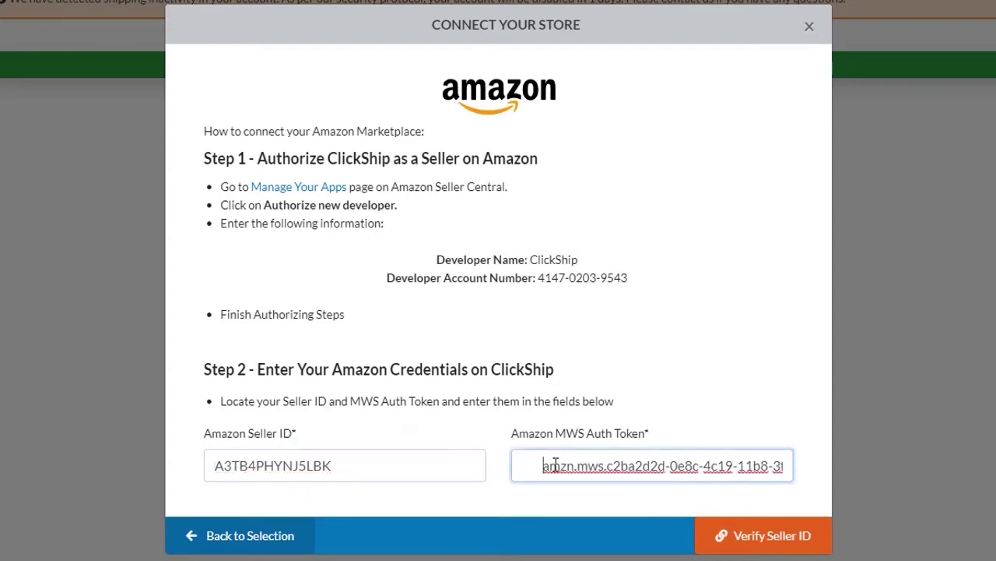
key("BackSpace")
key("BackSpace")
key("BackSpace")
key("BackSpace")
left_click(752, 532)
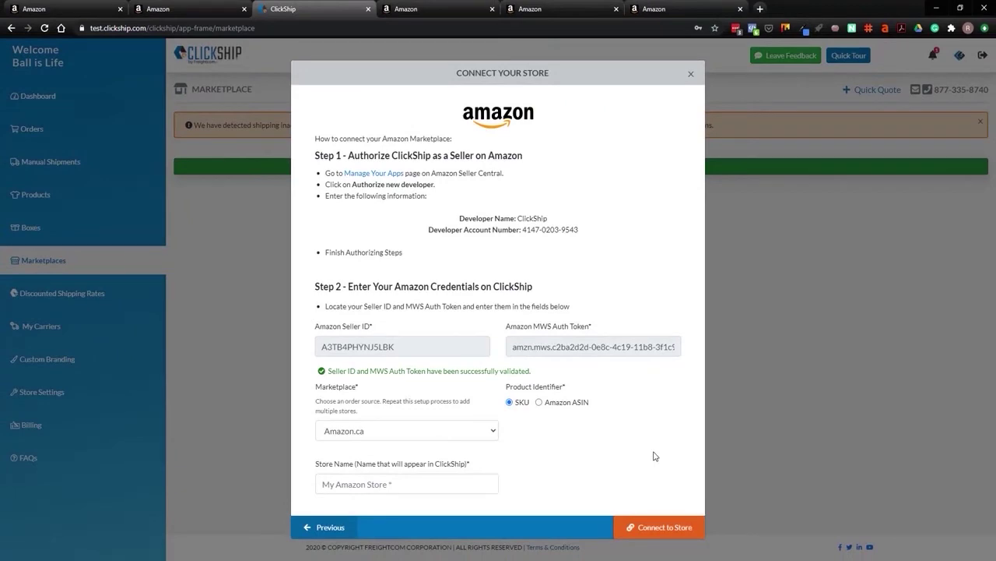
Choose Amazon.ca as the marketplace and name the store "Low Key Fresh Shop".
left_click(468, 430)
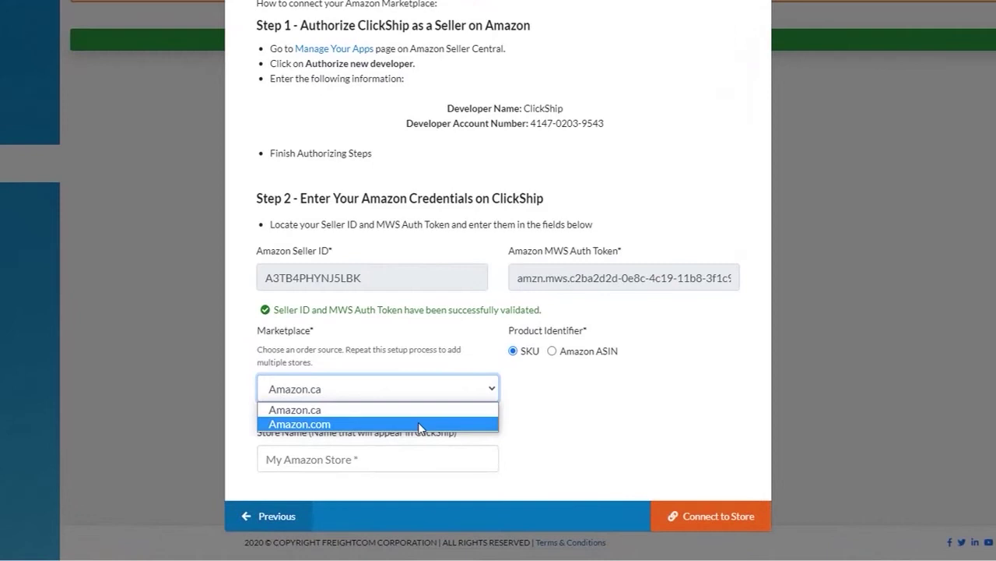
left_click(395, 411)
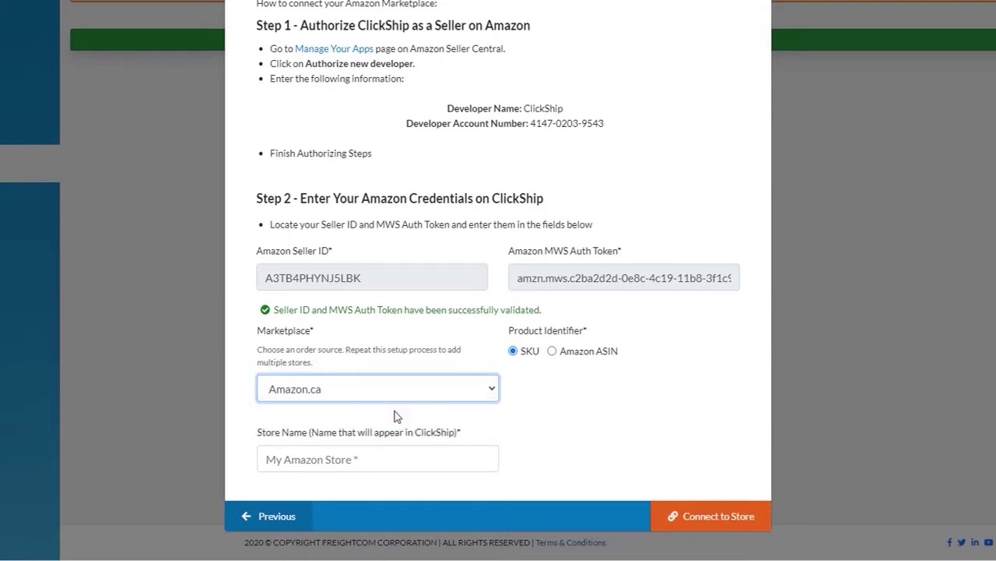
left_click(322, 459)
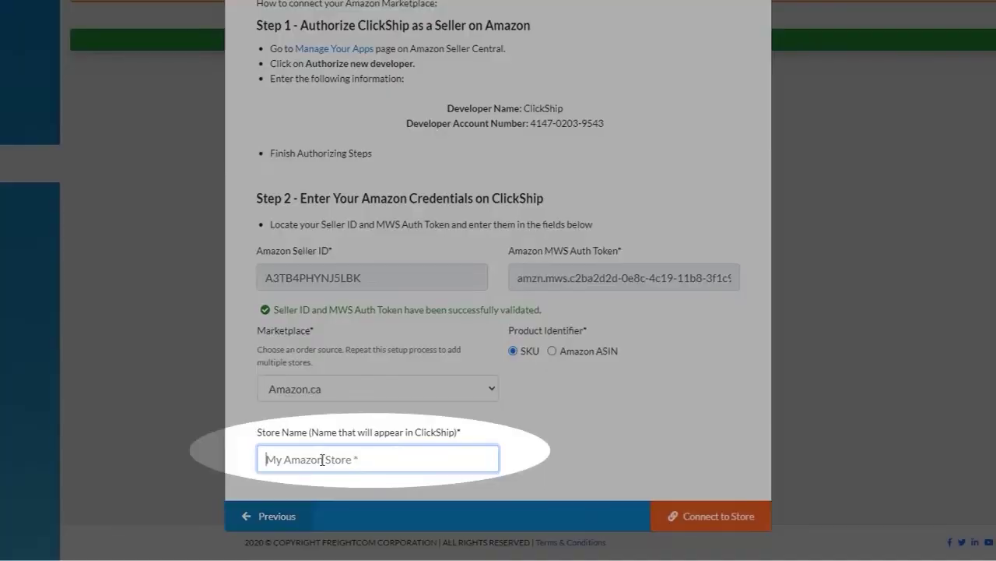
type("B")
key("BackSpace")
type("Low Key Fresh Shop")
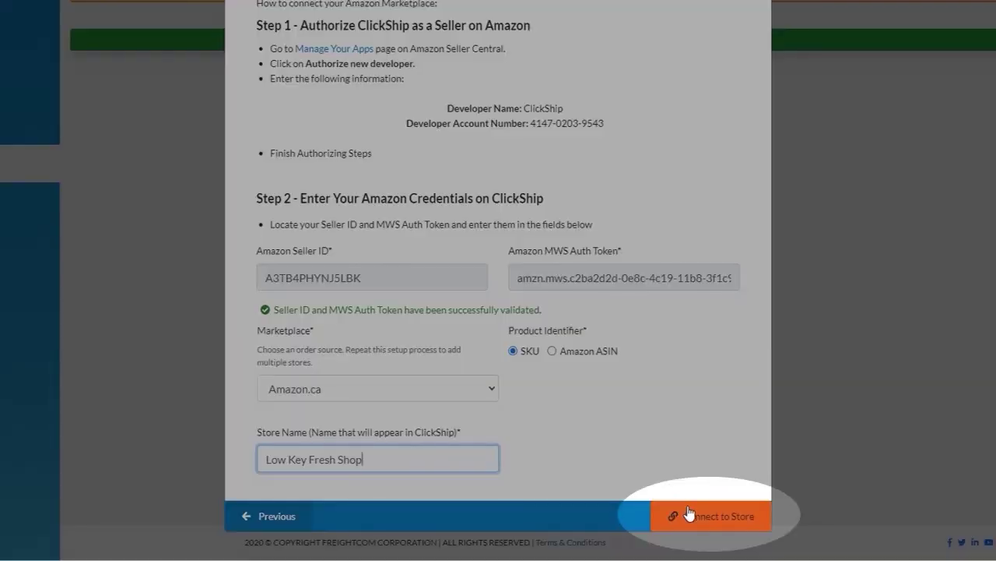
Connect the store, acknowledging the ClickShip and Amazon integration points, confirming the marketplace connection and dismissing the completion message.
left_click(688, 513)
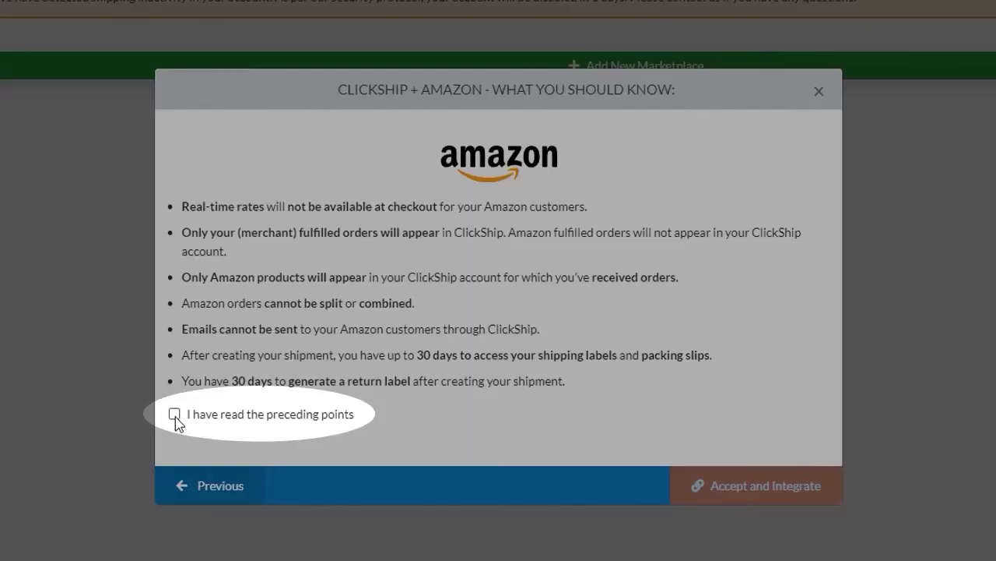
left_click(175, 415)
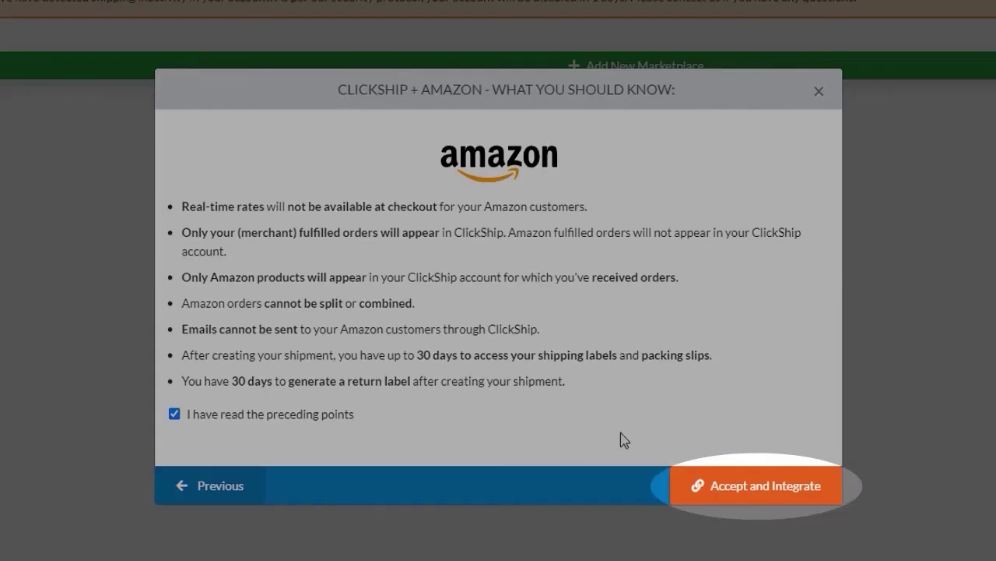
left_click(733, 492)
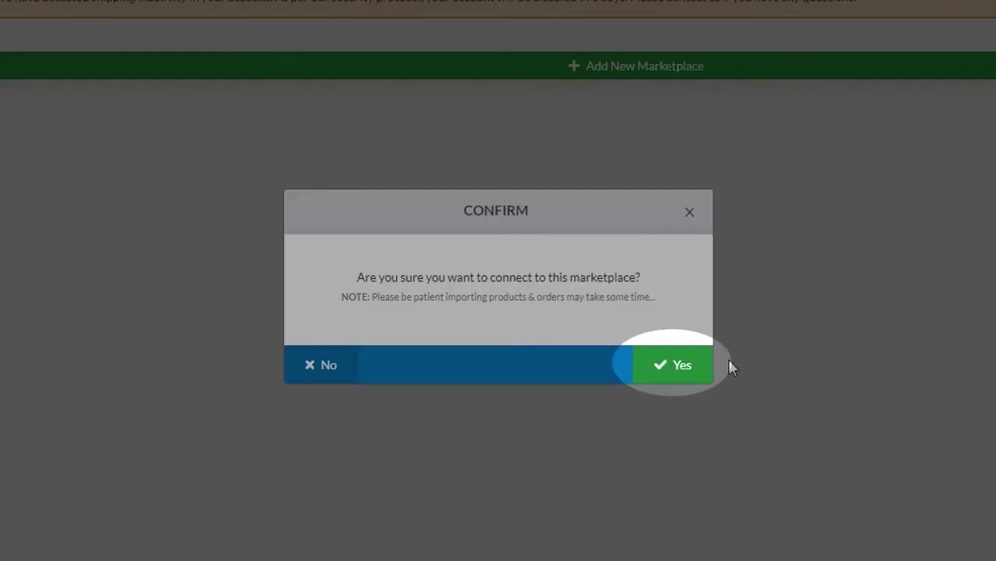
left_click(690, 369)
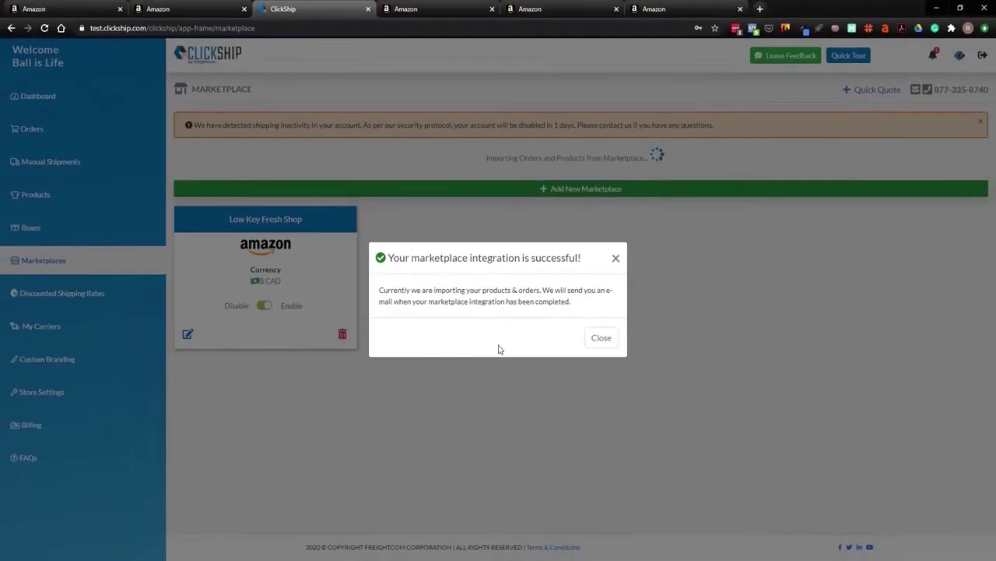
left_click(604, 343)
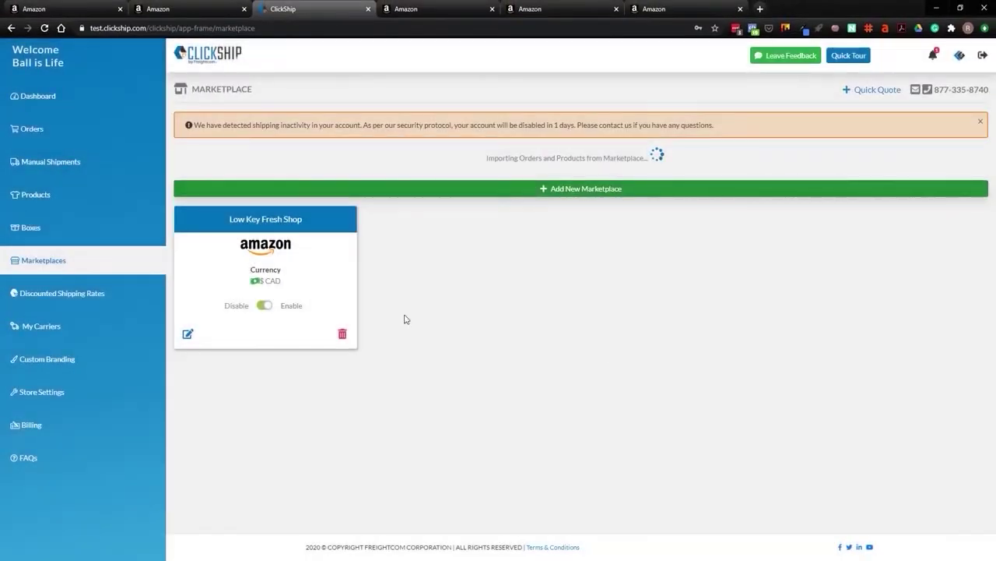